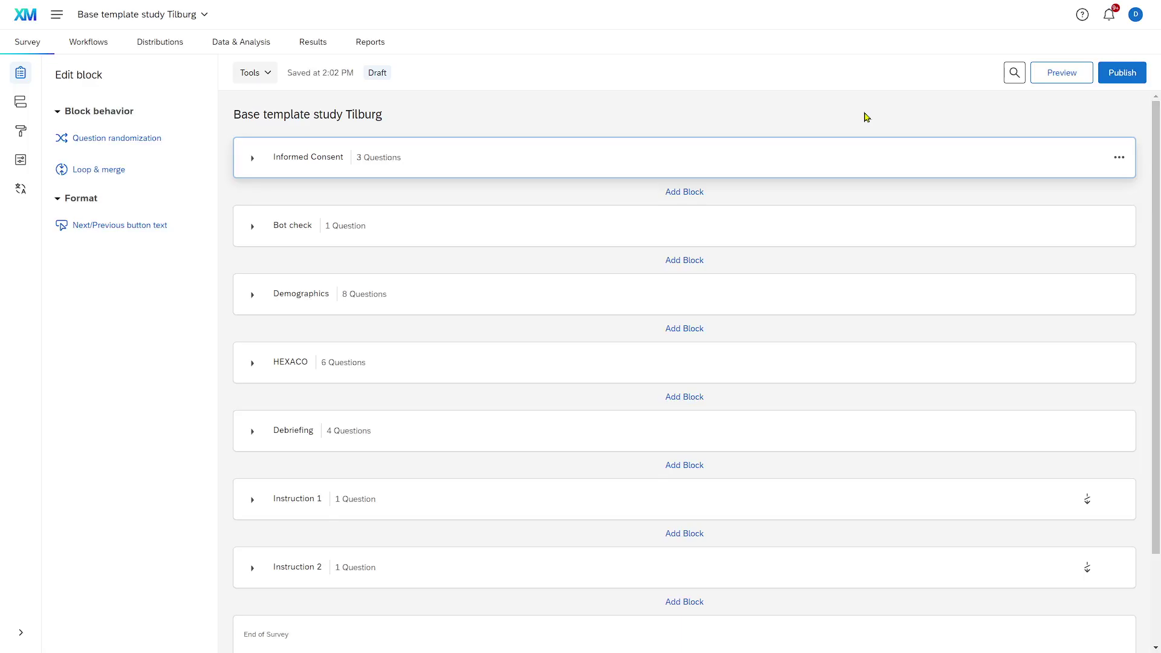
Step: Check the Bot check question, then select the Bot check block in the survey flow
left_click(514, 230)
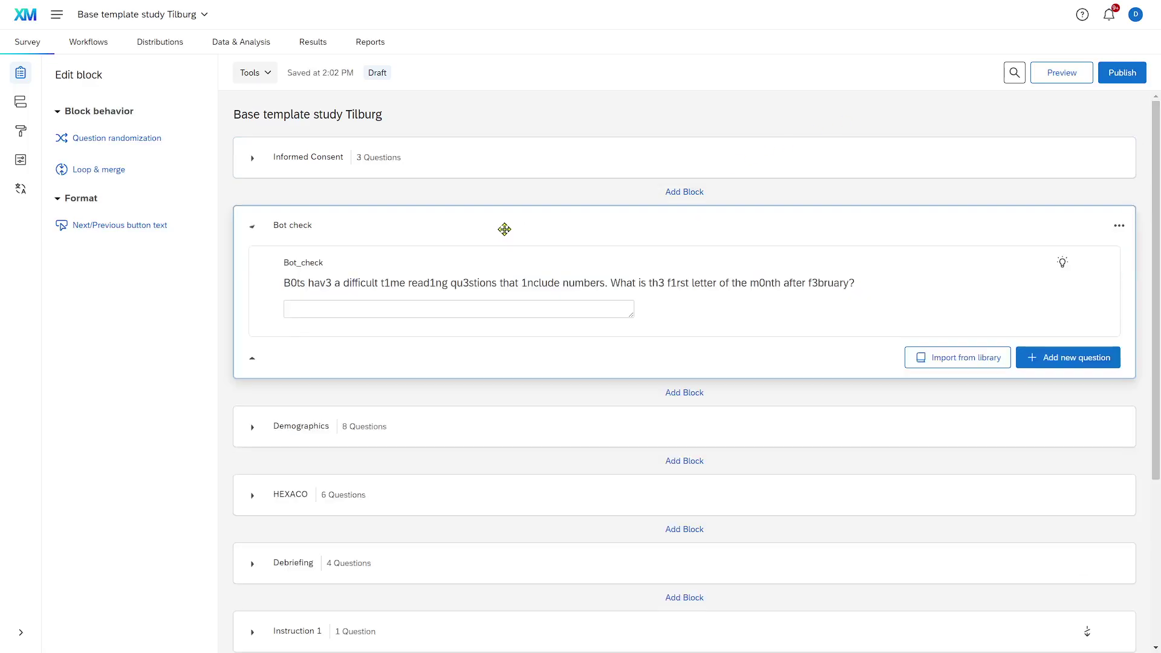
left_click(253, 227)
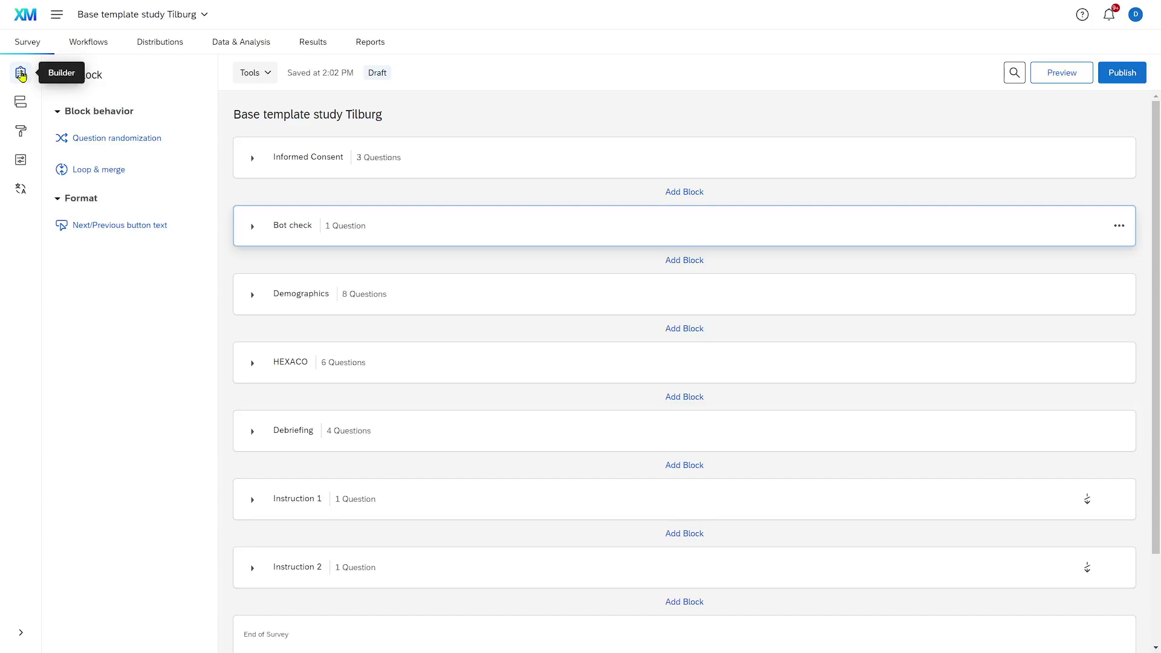
left_click(24, 101)
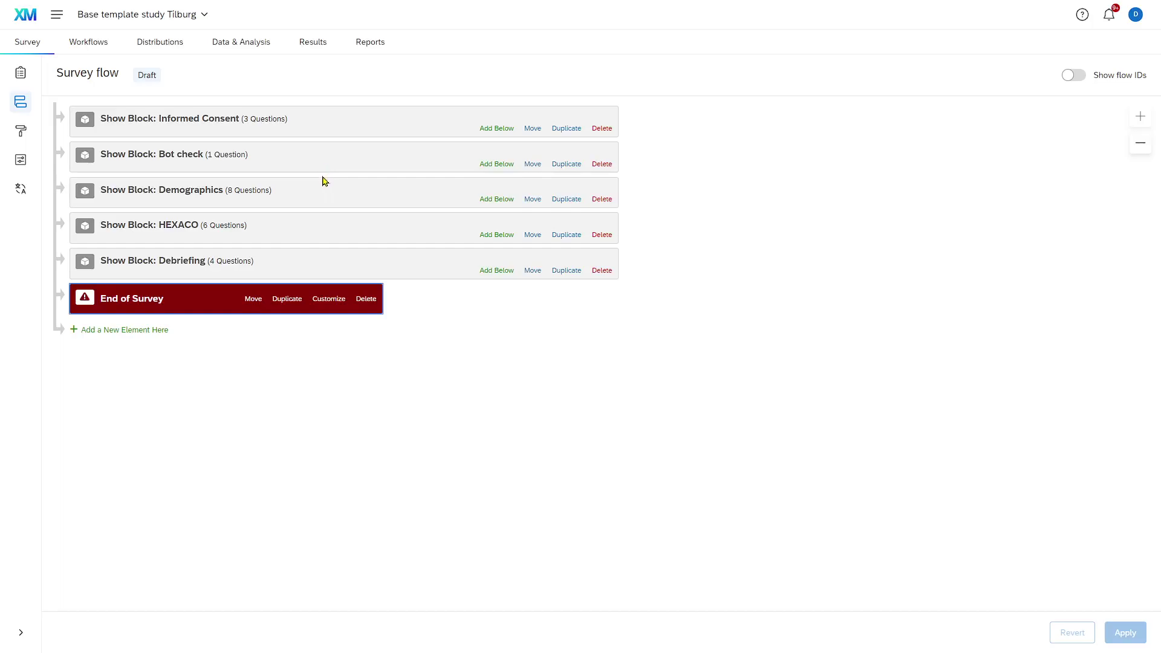
left_click(341, 164)
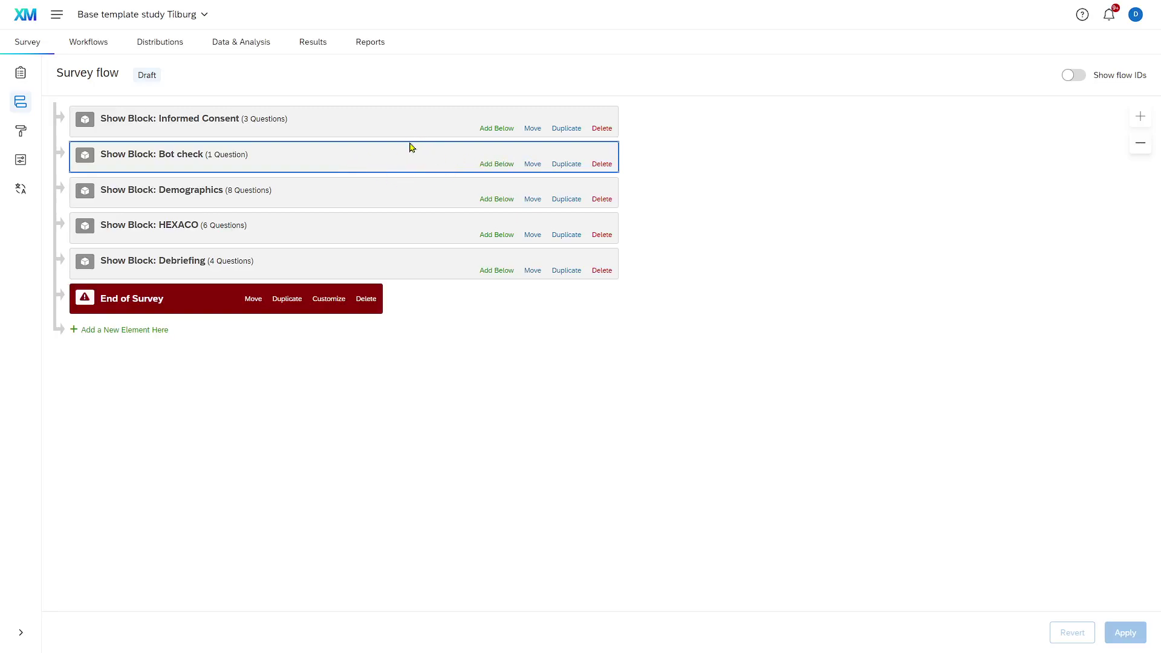
Step: Insert a branch below Bot check with the condition Bot_check text Does Not Contain 'm'
left_click(497, 165)
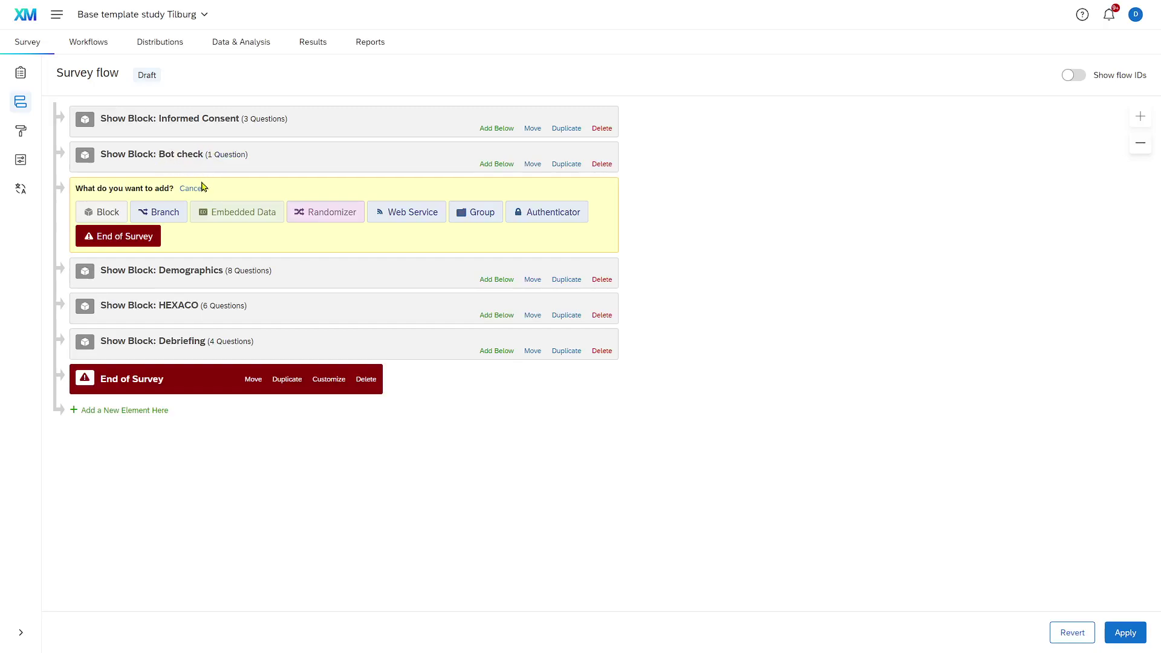
left_click(164, 213)
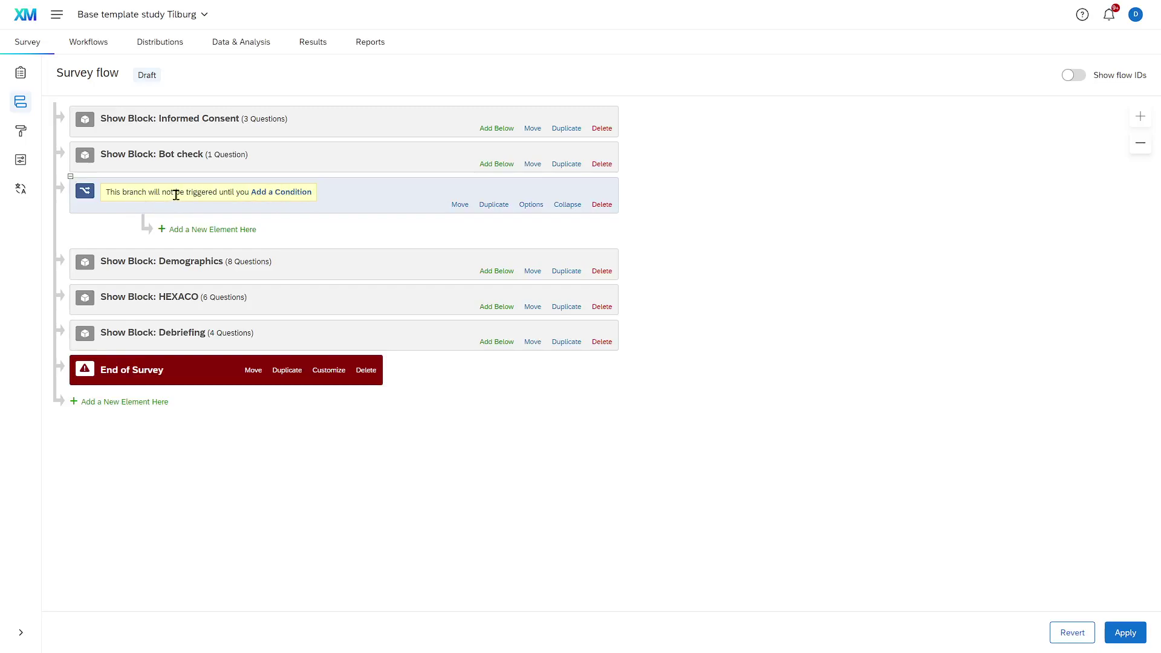
left_click(276, 194)
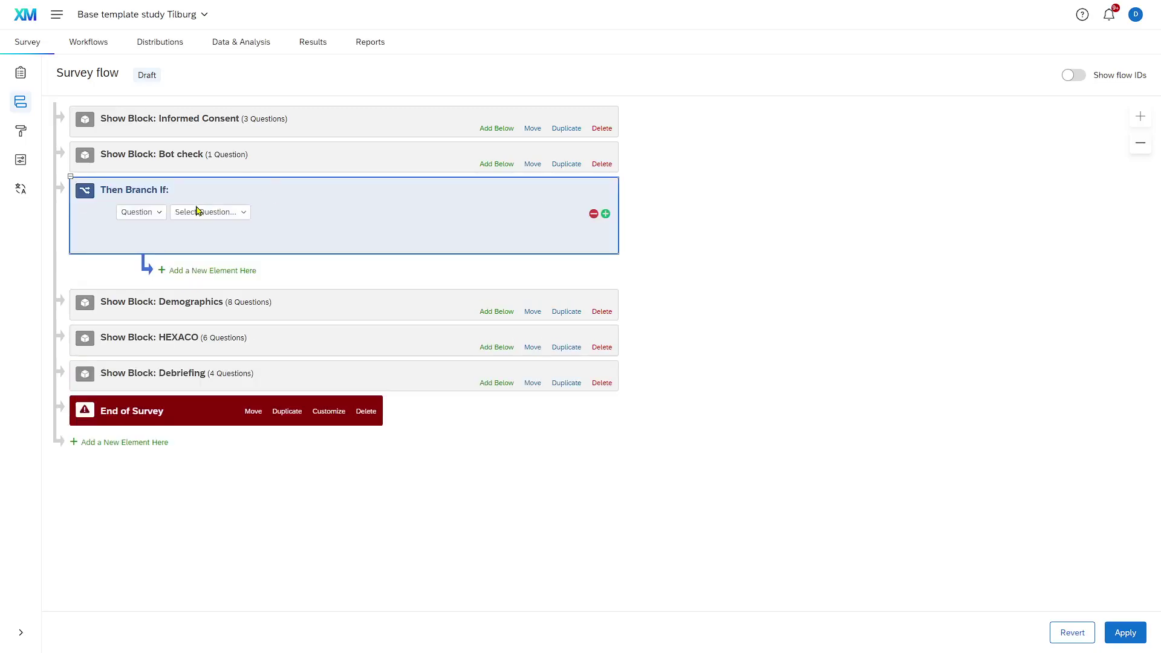
left_click(240, 213)
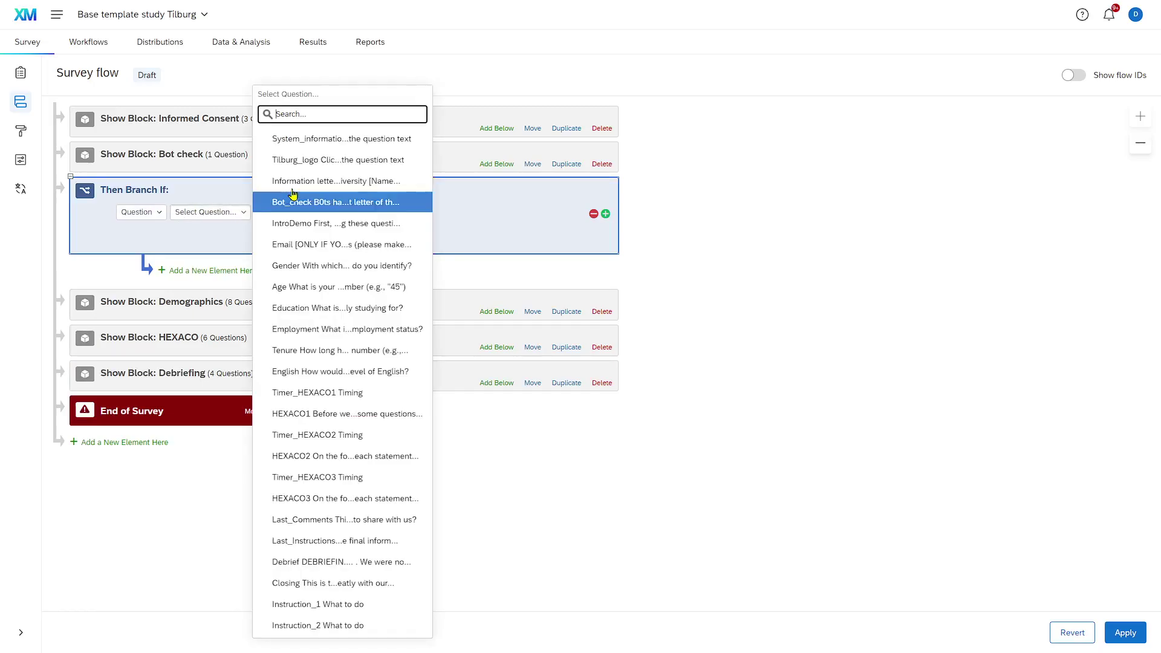
left_click(322, 205)
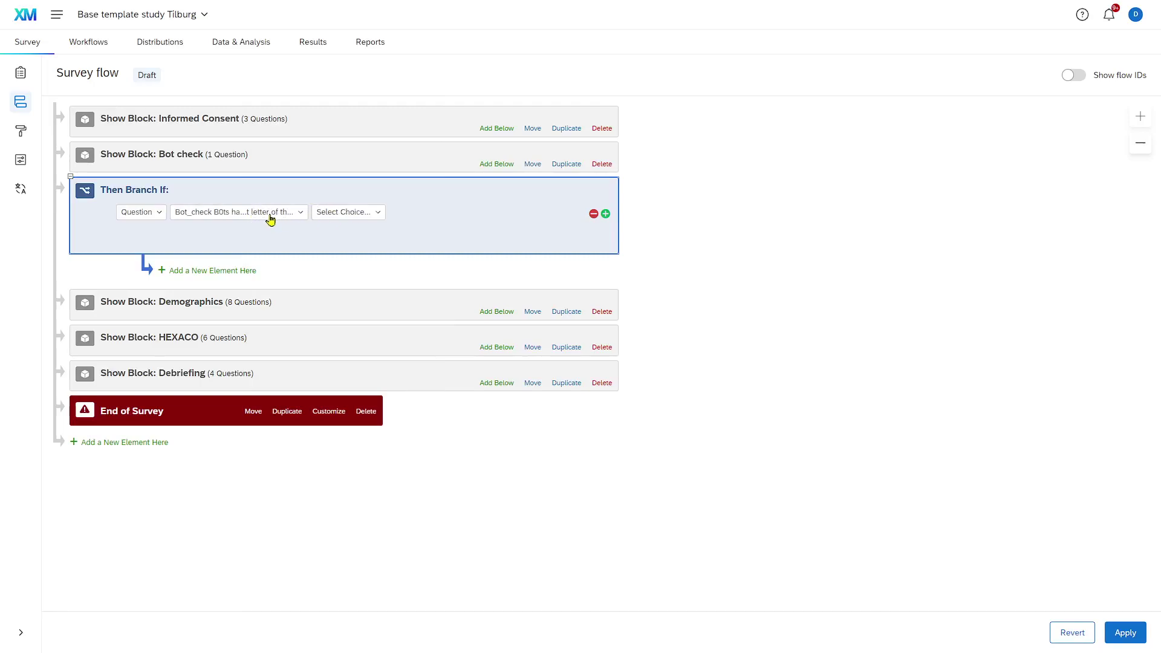
left_click(361, 216)
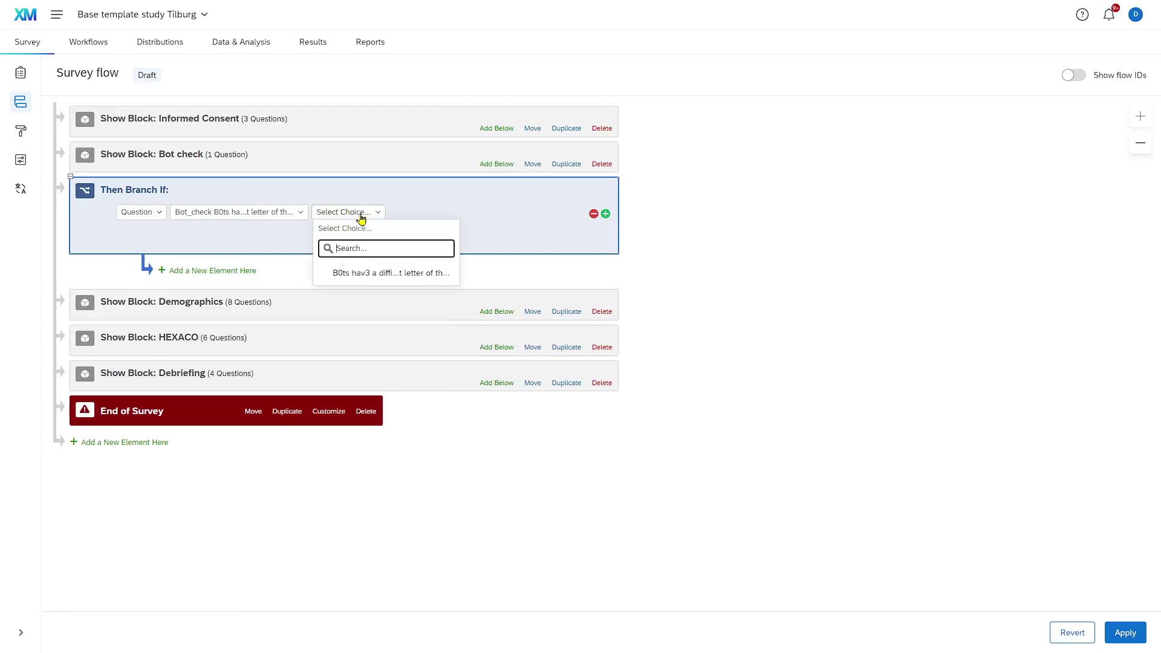
left_click(387, 273)
left_click(477, 216)
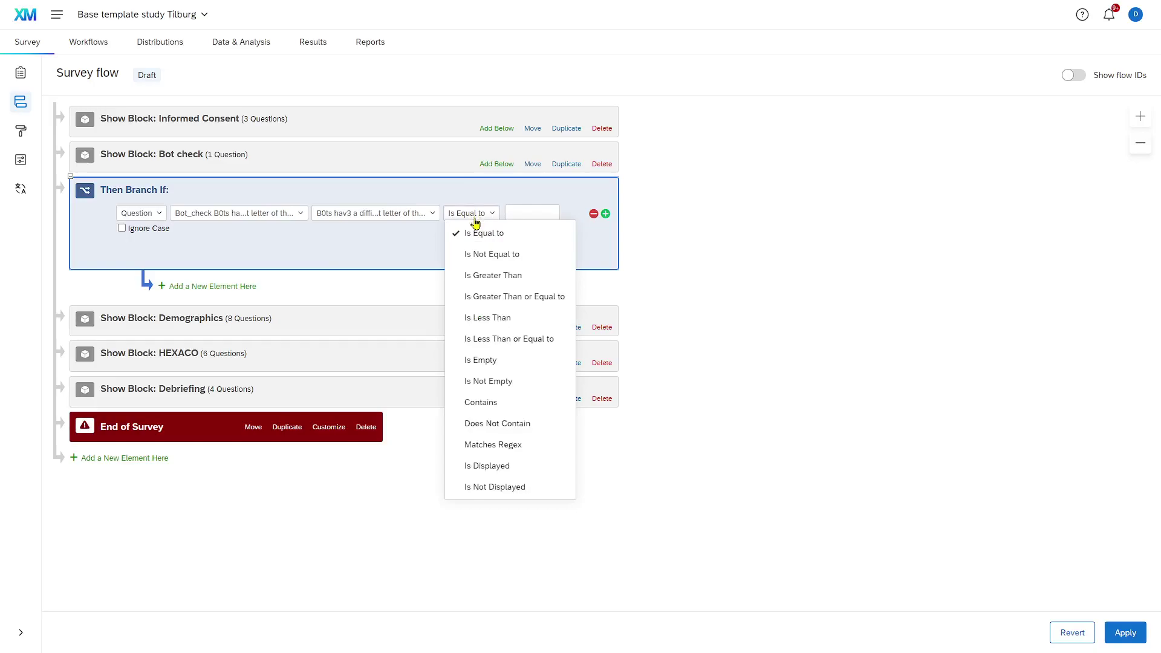
left_click(517, 423)
left_click(563, 216)
type("m")
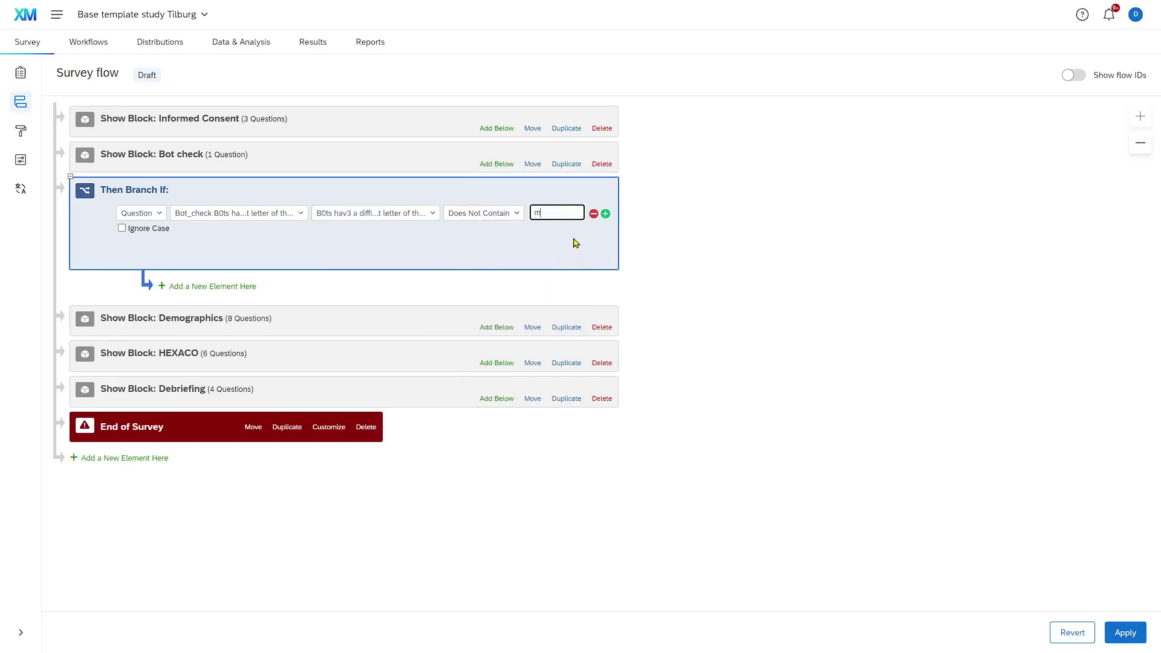
Step: Add a second And condition: Bot_check Does Not Contain 'M'
left_click(606, 213)
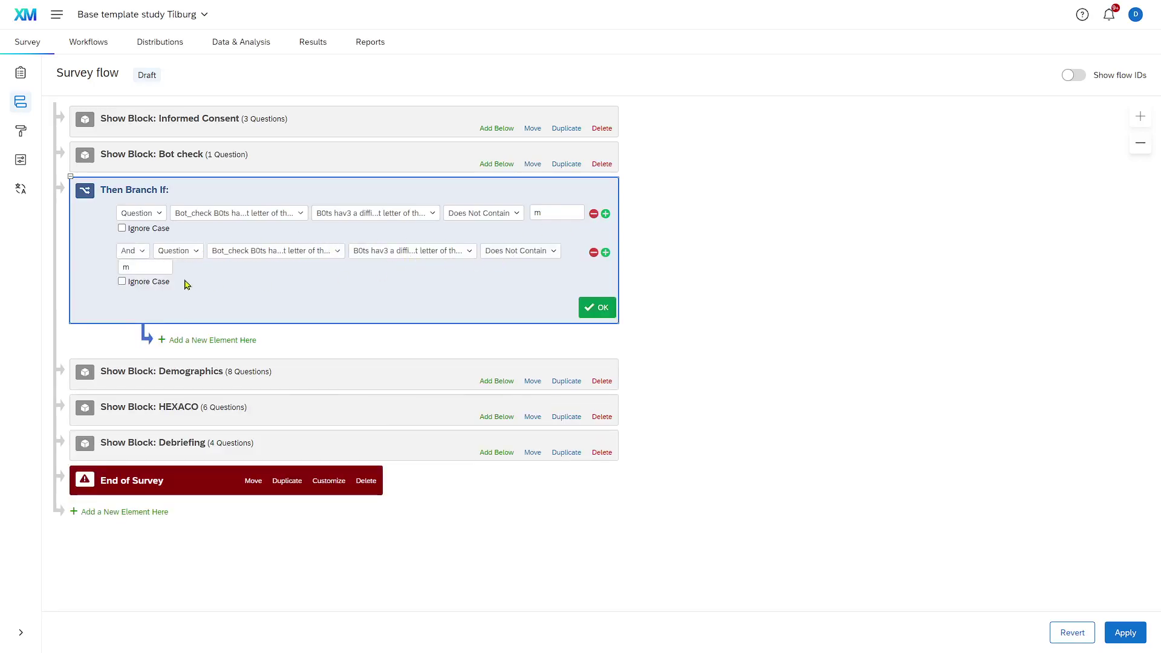
double_click(139, 266)
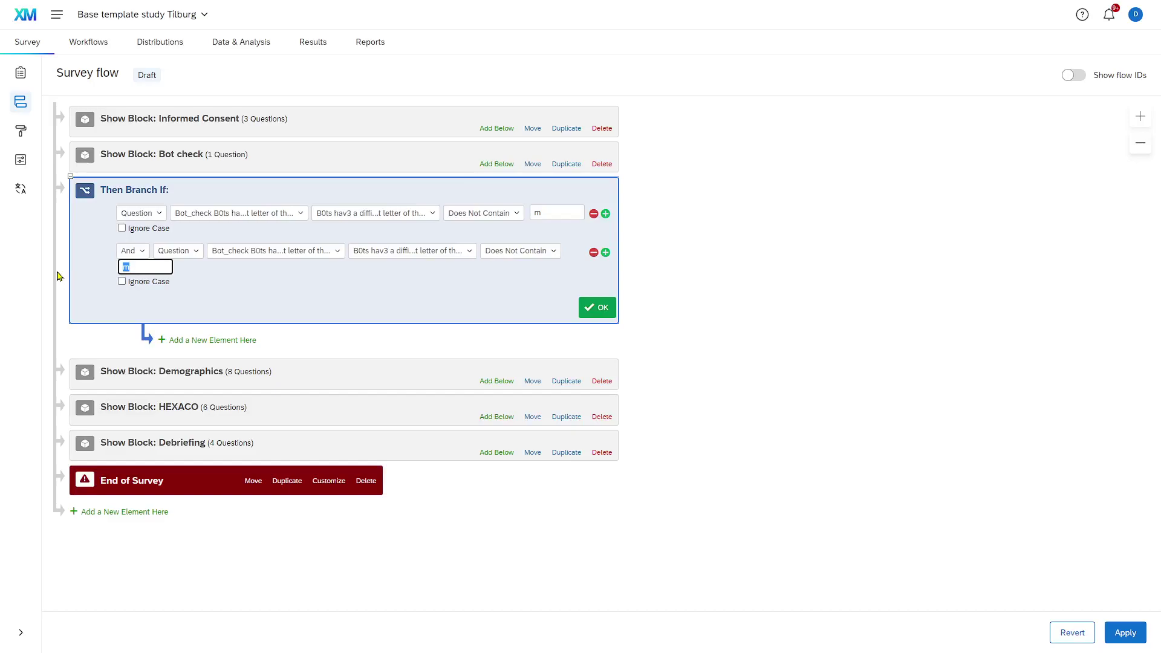
type("M")
left_click(438, 296)
Step: Confirm the branch conditions, put an End of Survey element inside the branch, and apply
left_click(601, 314)
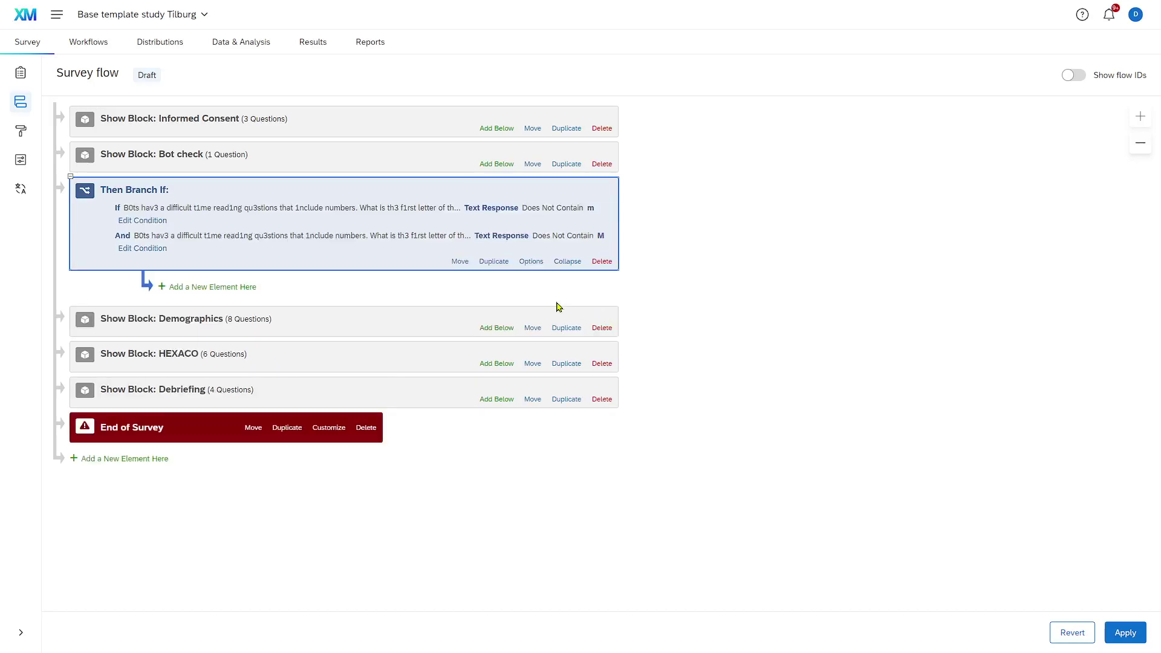
left_click(241, 292)
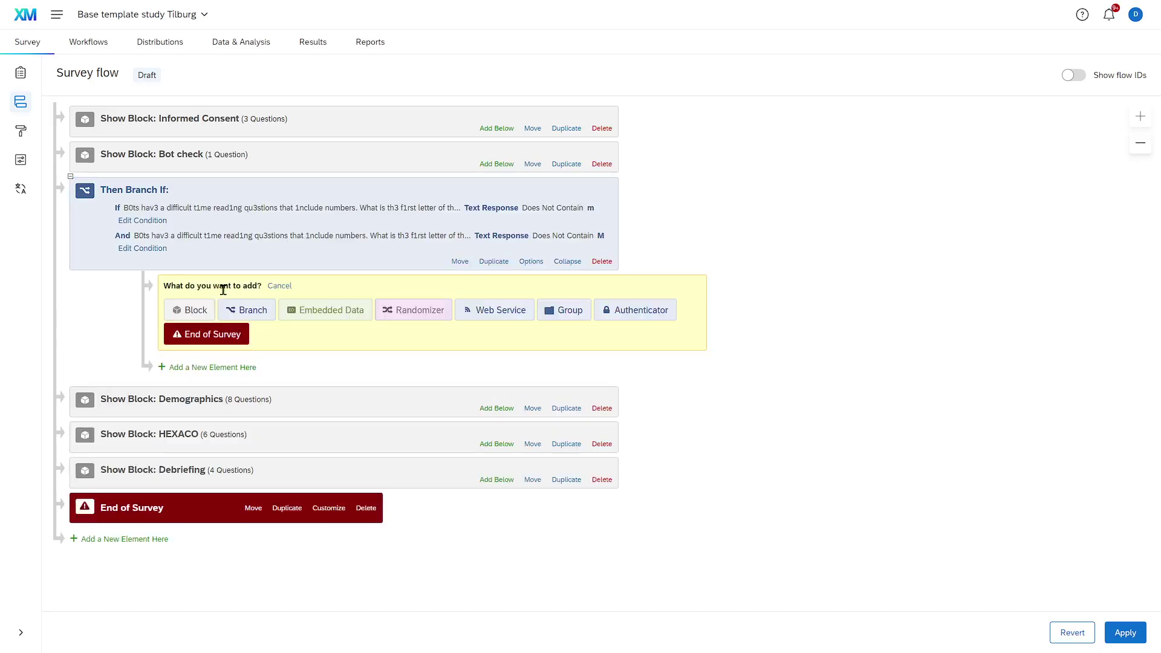
left_click(212, 331)
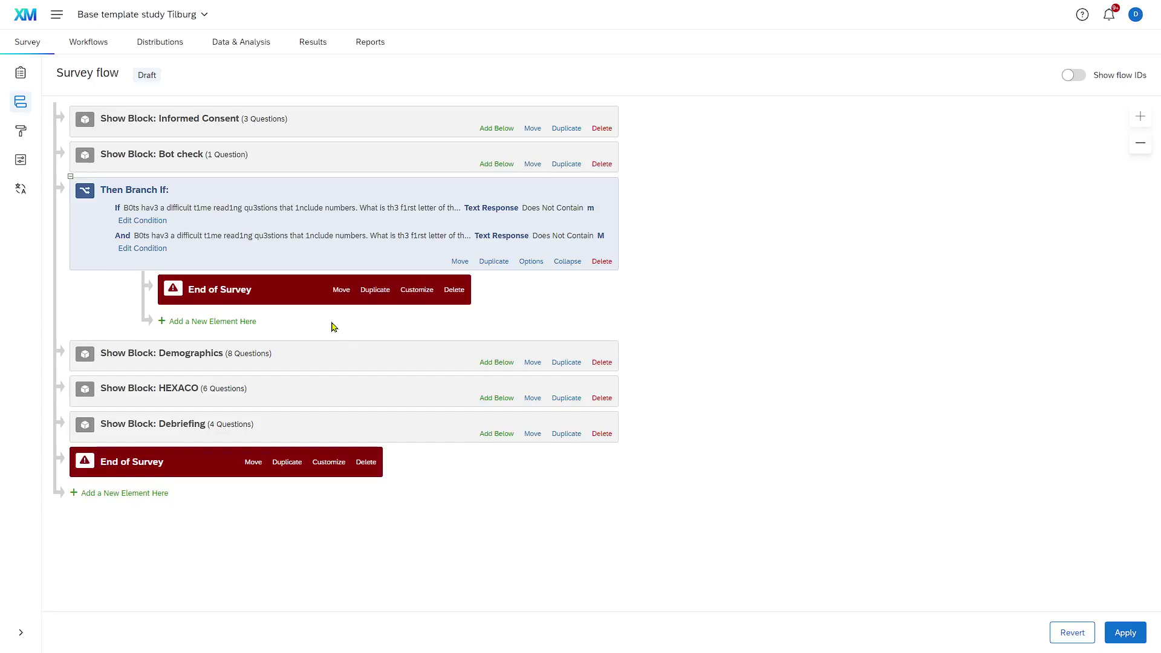
left_click(1121, 632)
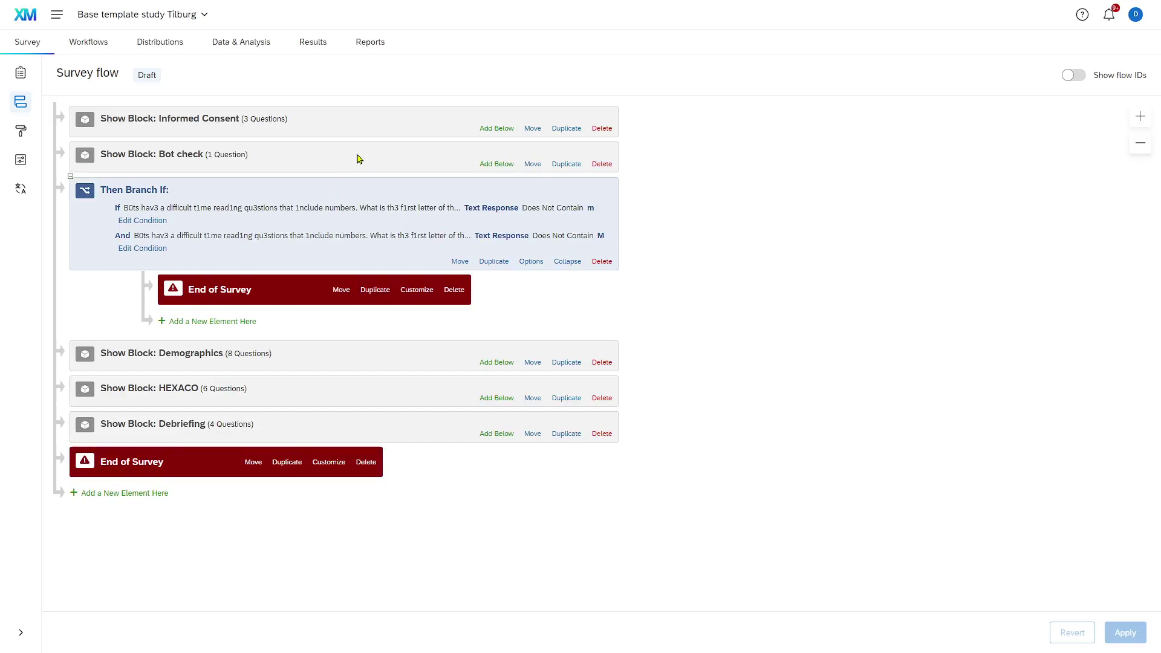
left_click(359, 159)
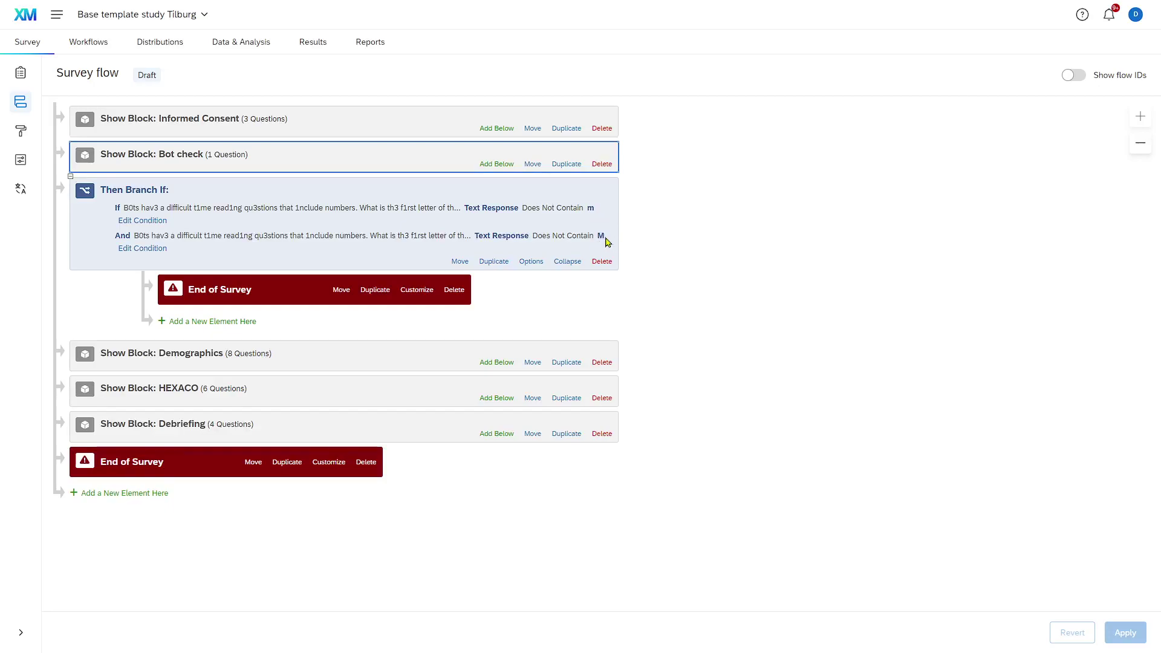
left_click(310, 203)
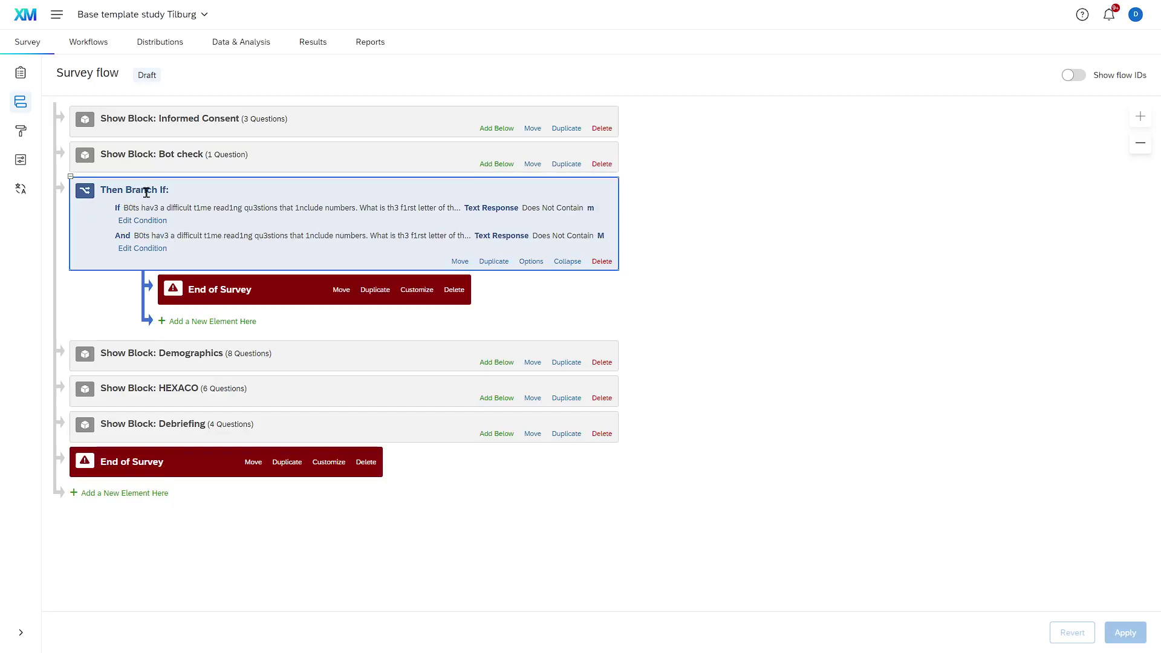
left_click(259, 290)
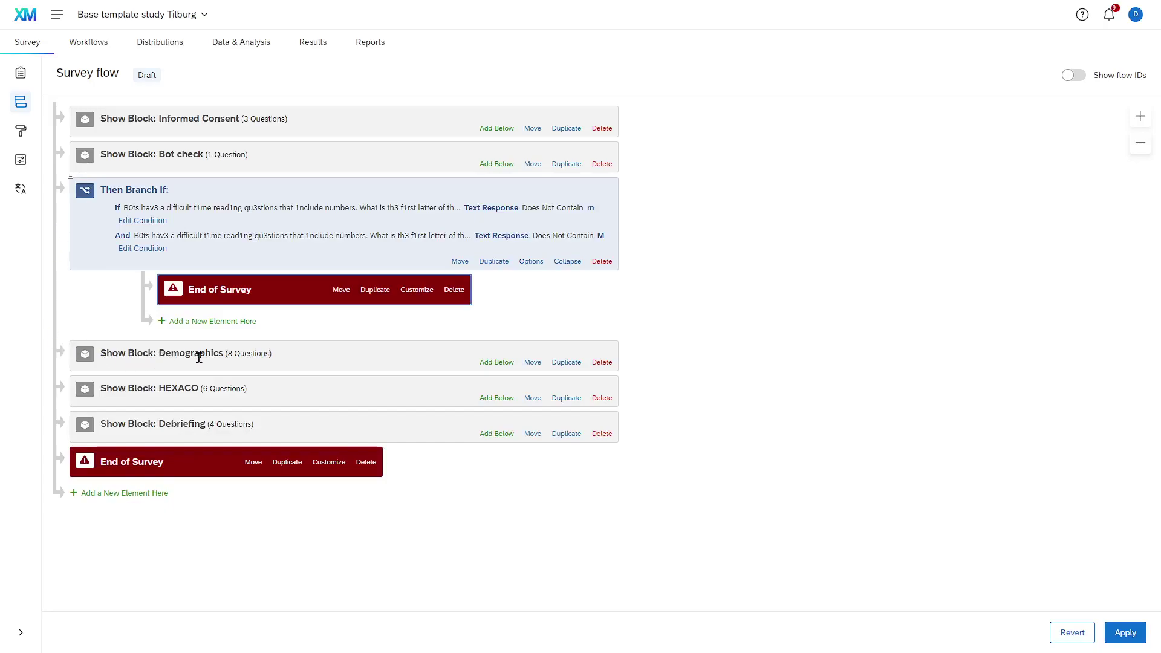
left_click(292, 356)
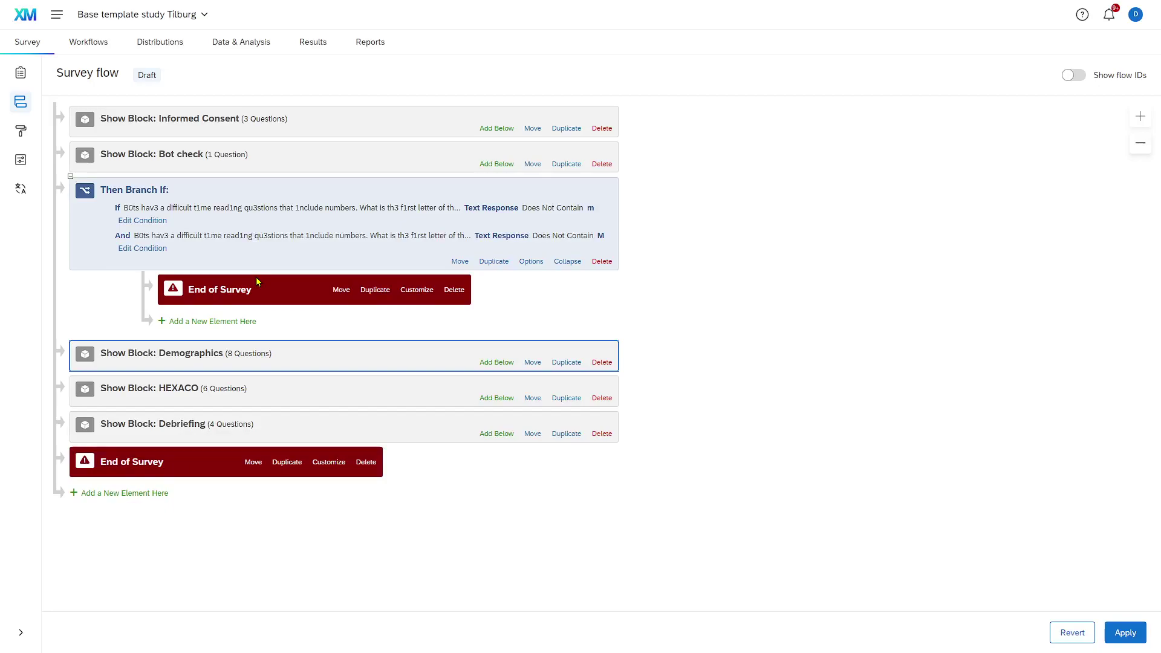
Step: Add a Randomizer below HEXACO and move the Demographics and HEXACO blocks into it
left_click(497, 398)
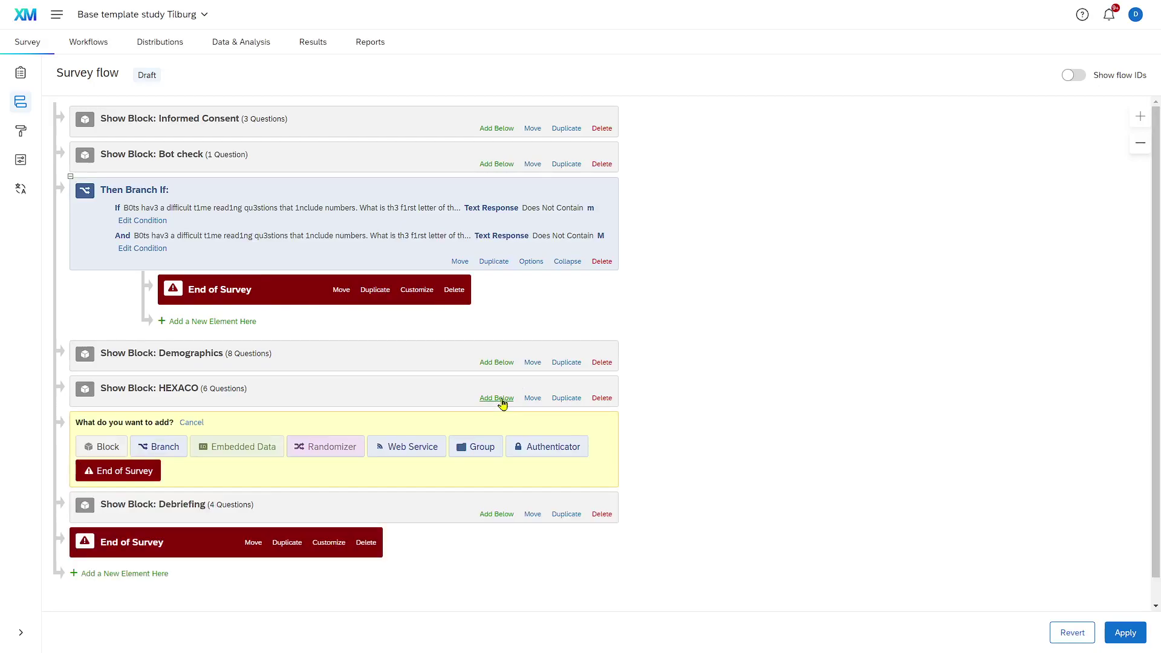
left_click(329, 447)
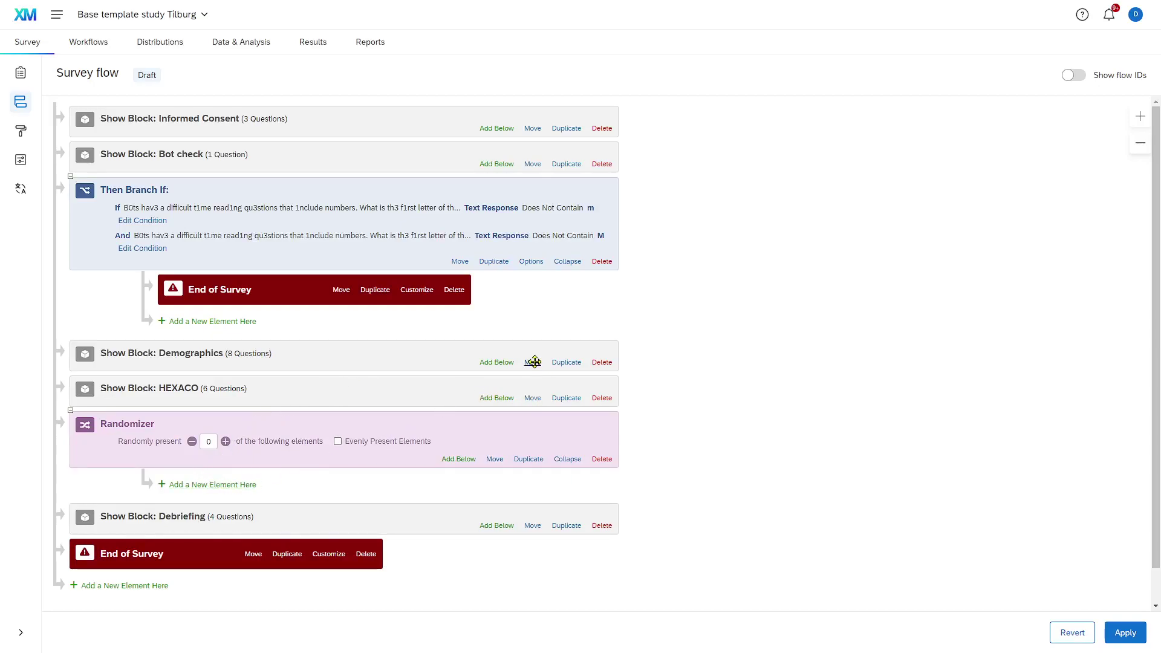
left_click_drag(534, 361, 507, 451)
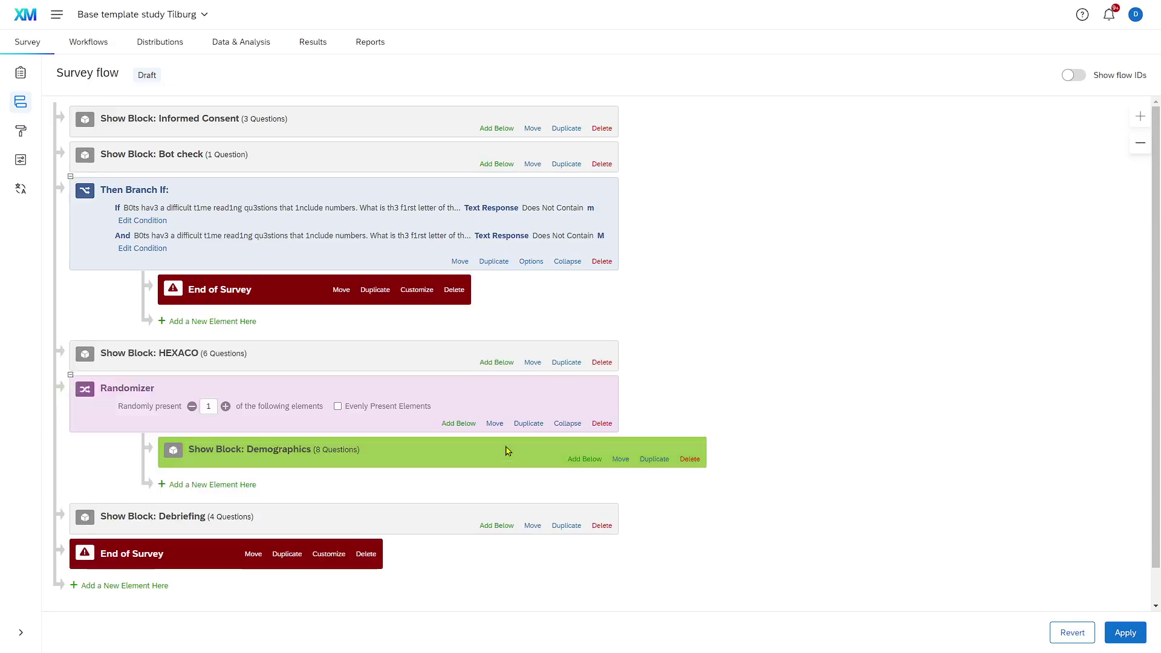
left_click_drag(533, 362, 540, 488)
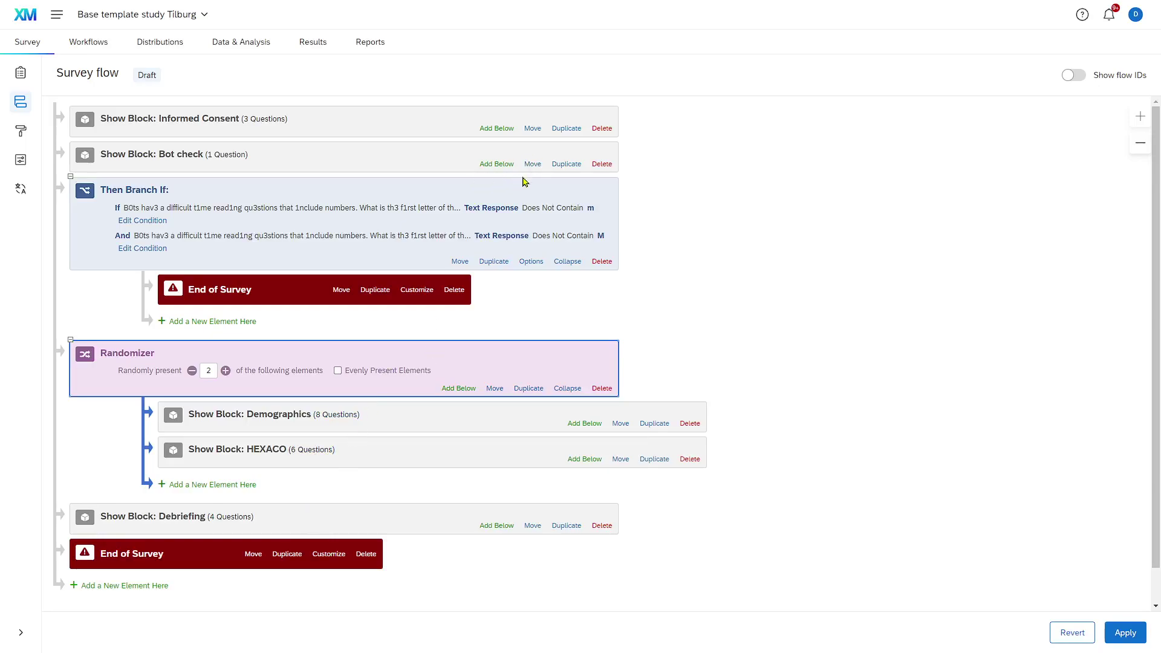
Step: Apply the survey flow containing the bot-check branch and Demographics/HEXACO randomizer
mouse_move(533, 164)
left_mouse_down()
mouse_move(557, 109)
mouse_move(540, 163)
left_mouse_up()
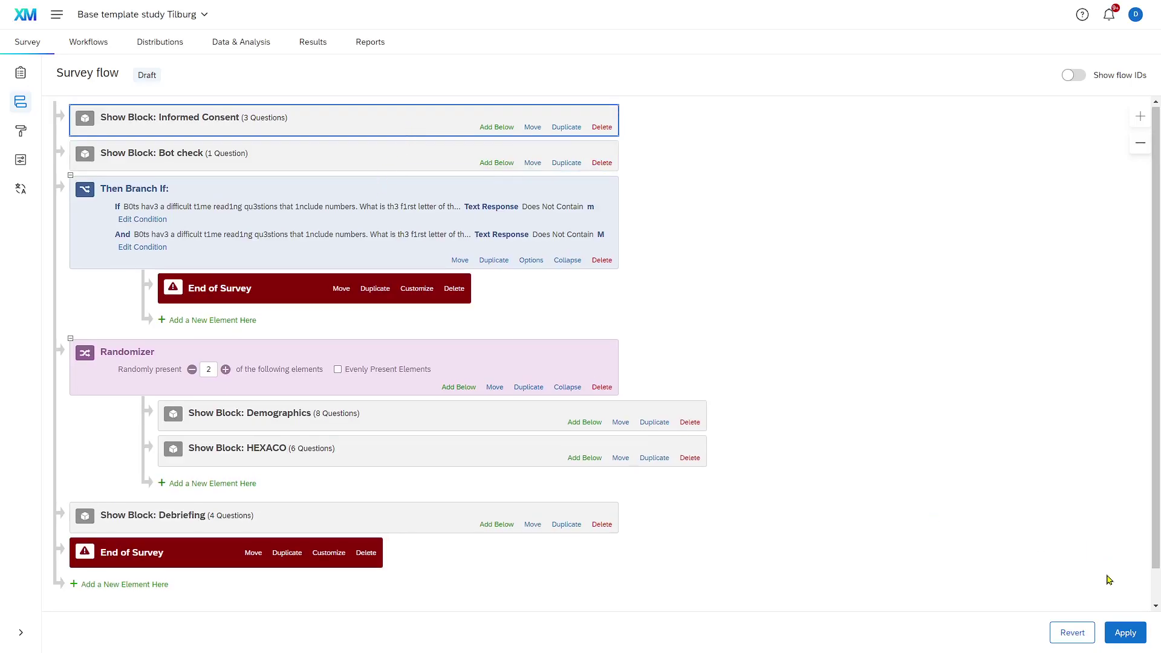
left_click(1126, 632)
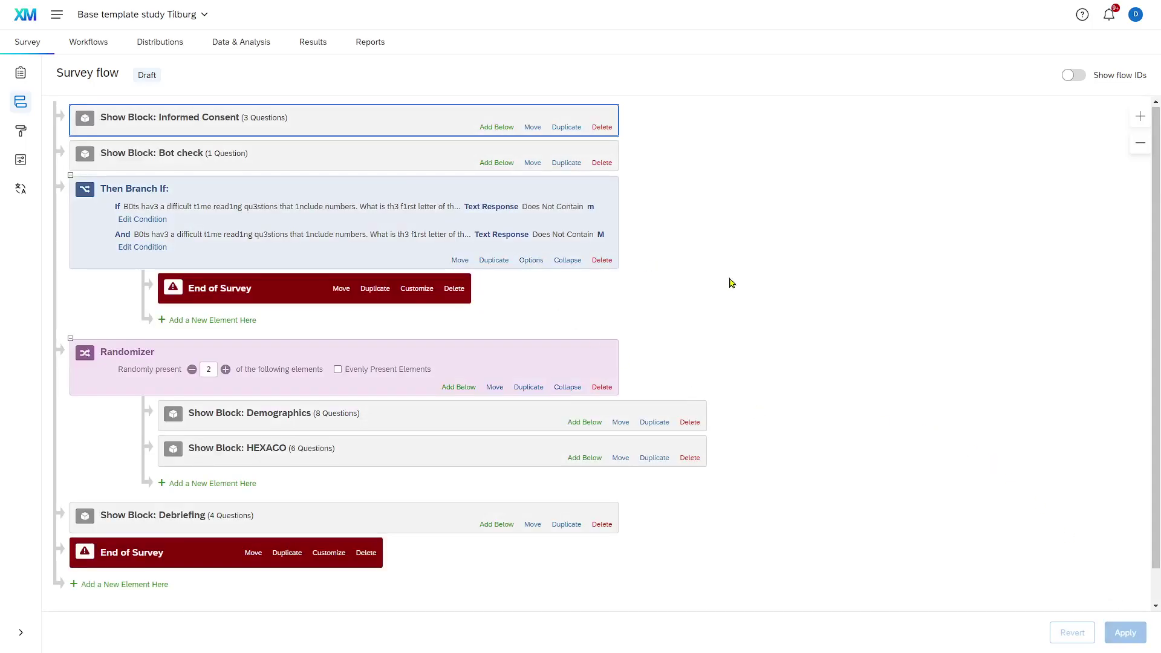